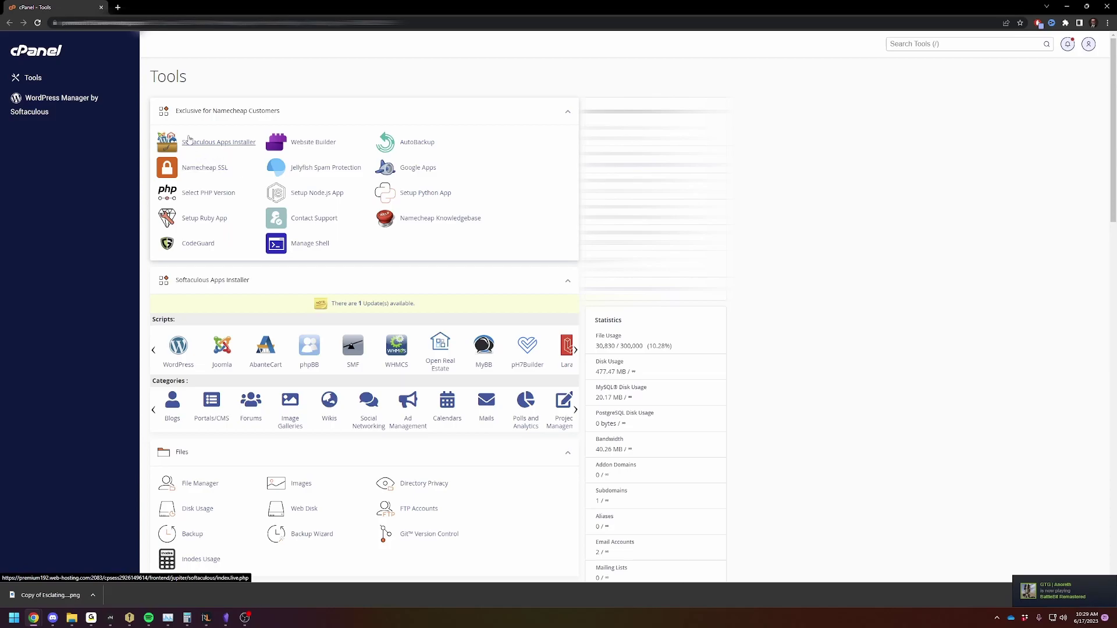
# - Launch the Softaculous Apps Installer from cPanel and search its scripts for 'mediawiki'
pyautogui.click(211, 148)
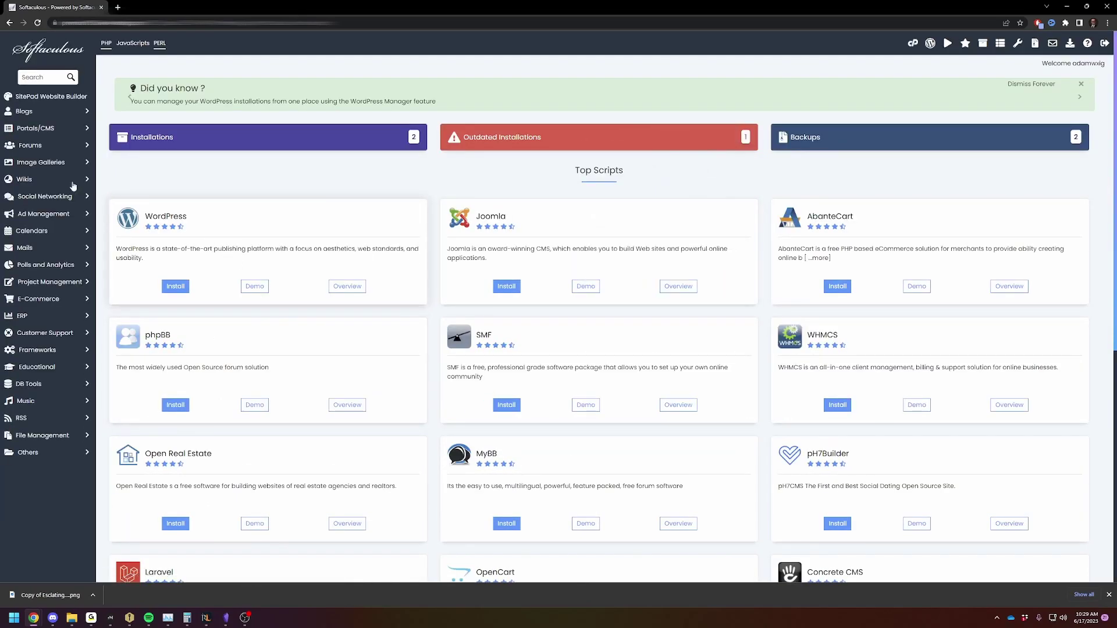
pyautogui.click(44, 78)
pyautogui.write('mediawiki')
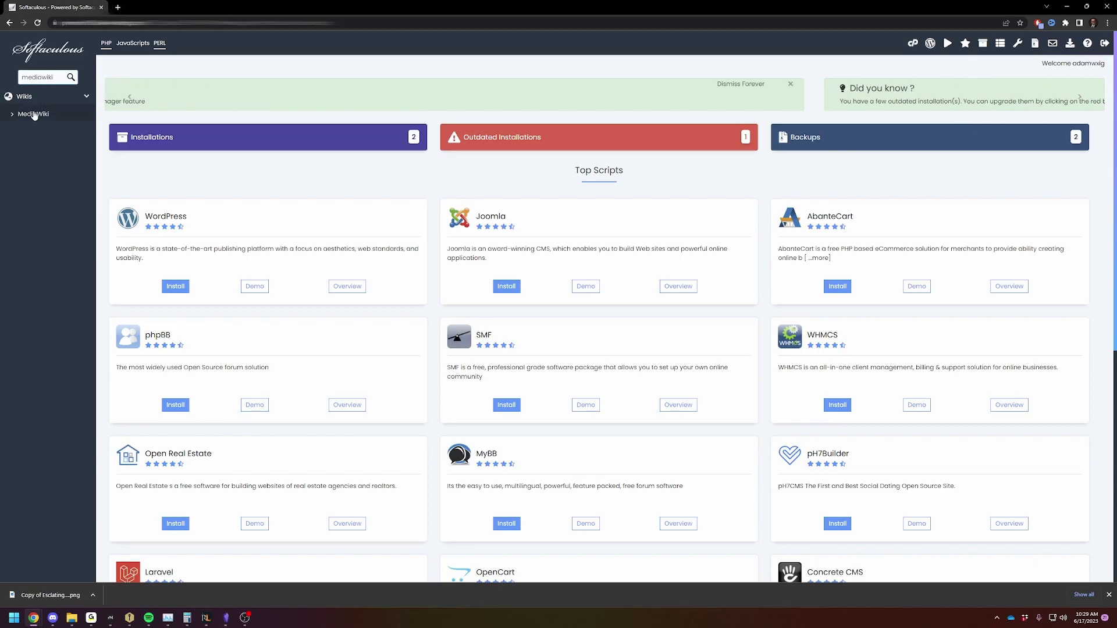
# - Open MediaWiki from the Wikis sidebar and bring up its install form
pyautogui.click(33, 114)
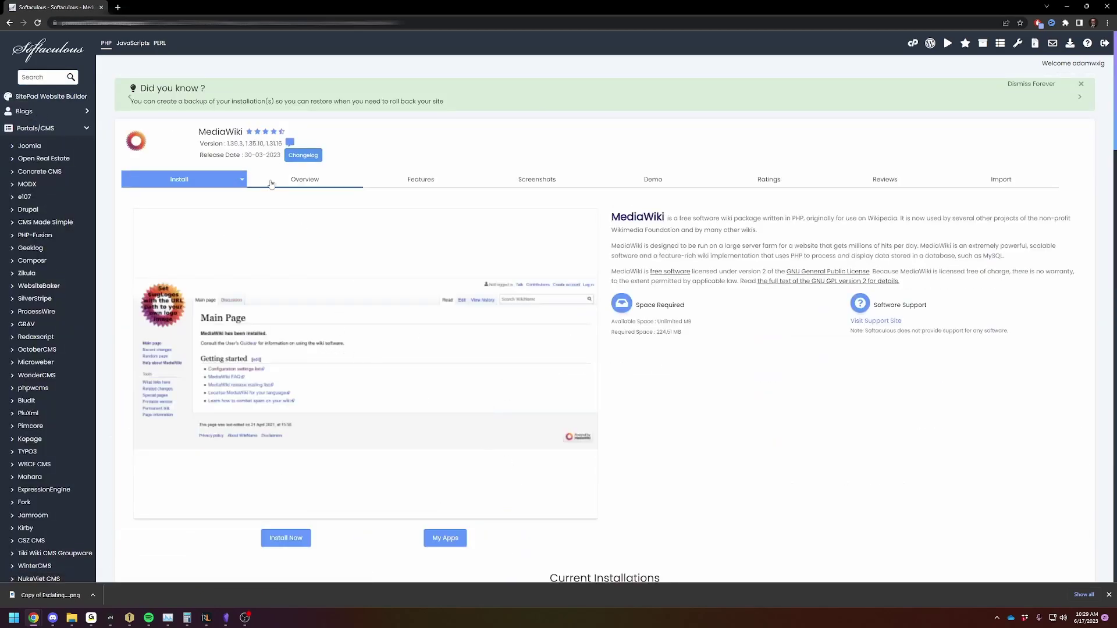
pyautogui.scroll(-3, 666, 335)
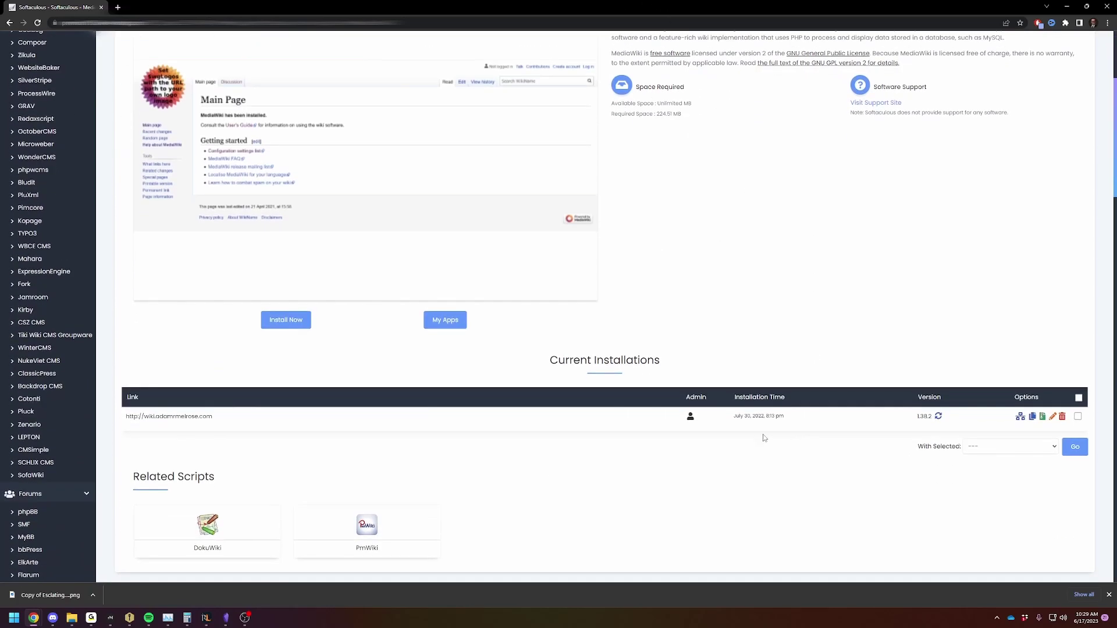
pyautogui.scroll(-1, 510, 448)
pyautogui.scroll(5, 510, 393)
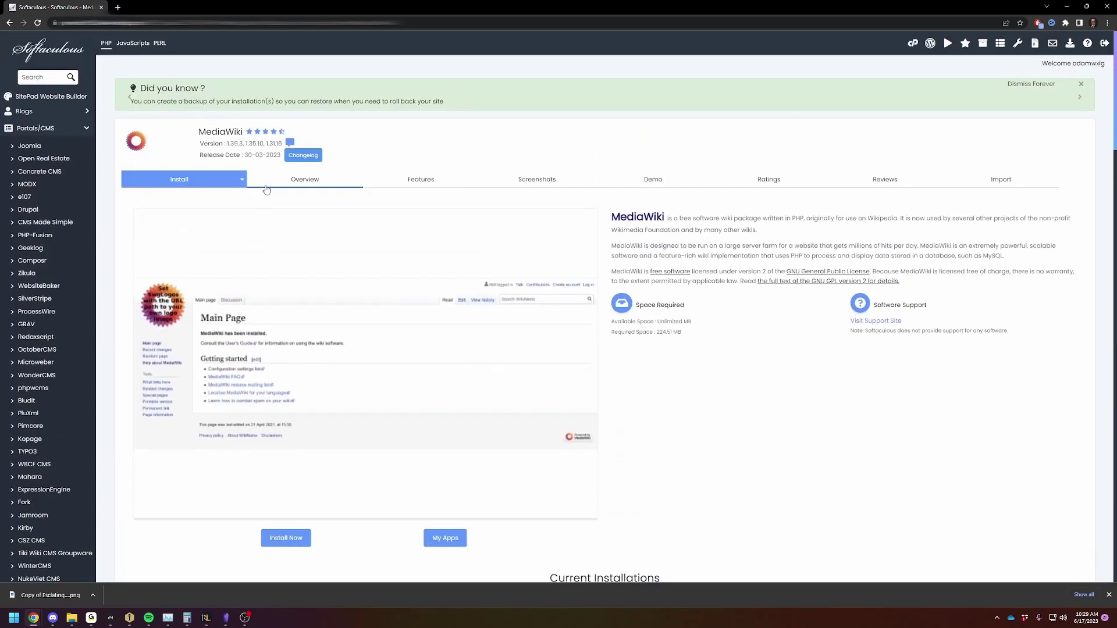
pyautogui.click(201, 179)
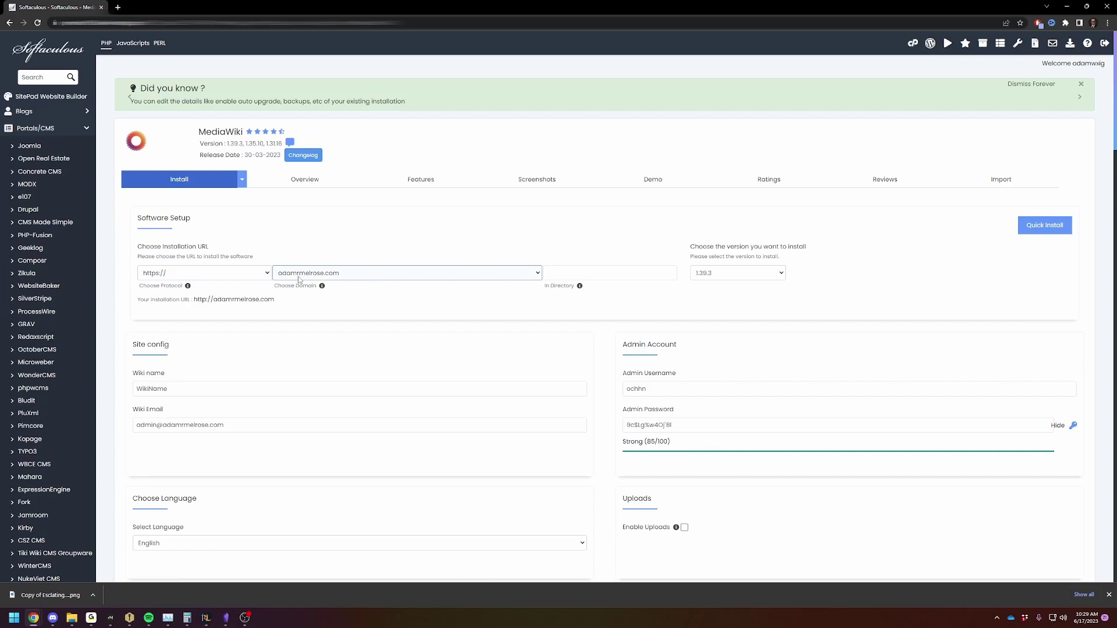
pyautogui.click(266, 274)
pyautogui.click(265, 274)
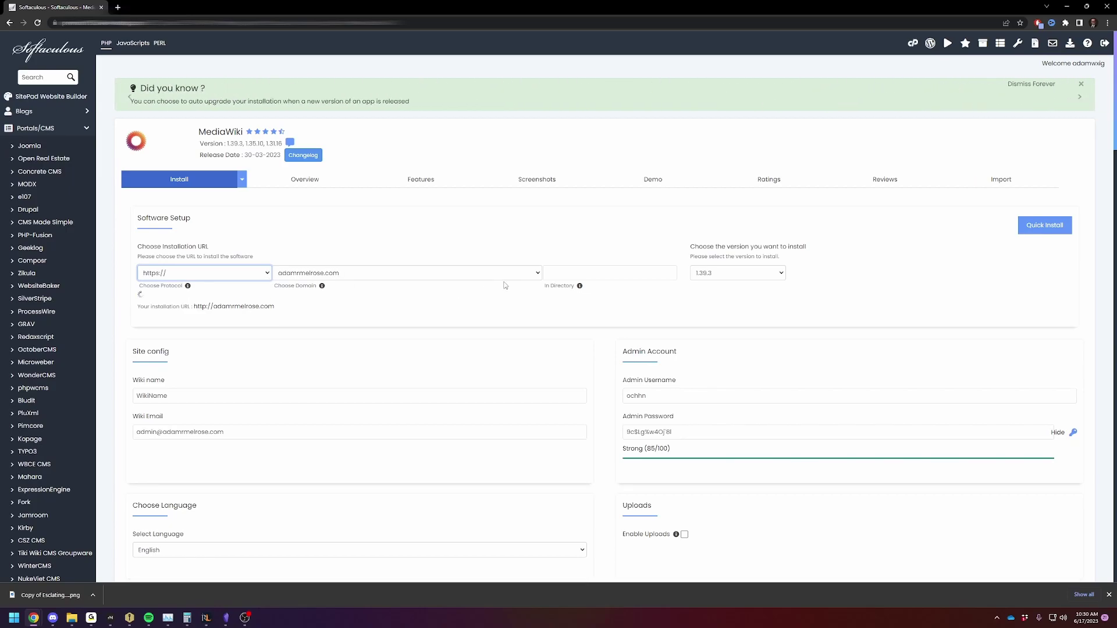
pyautogui.click(481, 272)
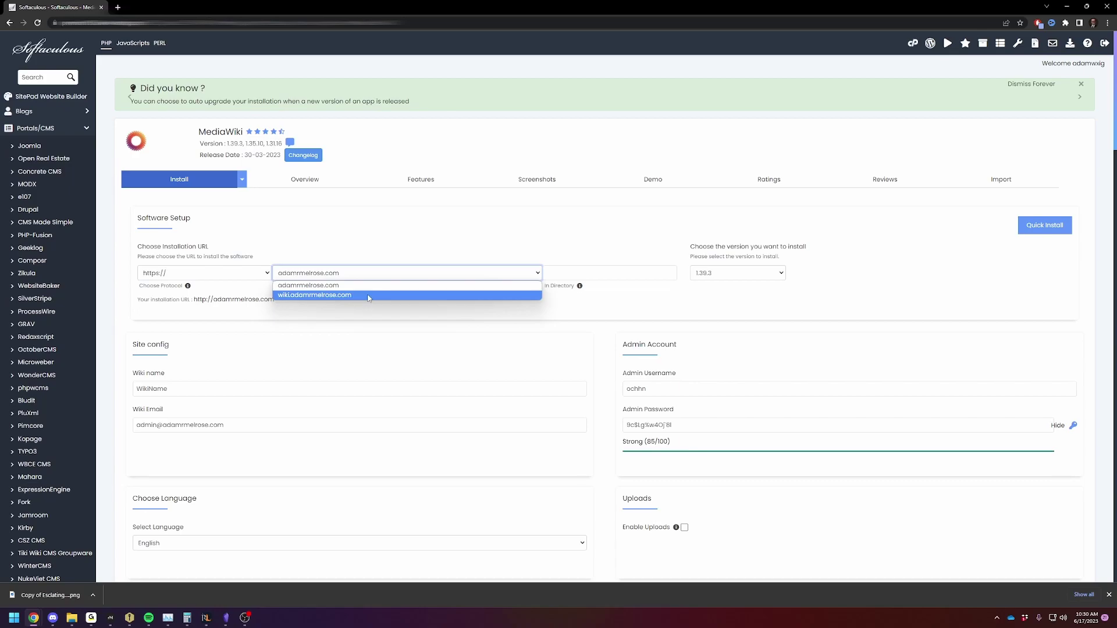
pyautogui.click(379, 232)
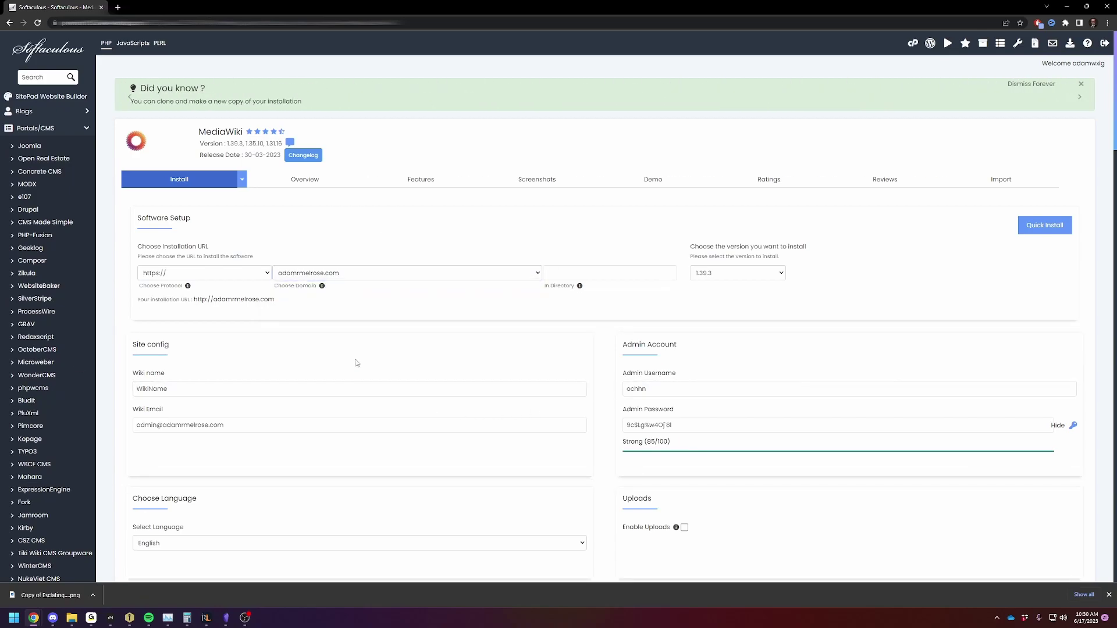
pyautogui.scroll(-2, 593, 395)
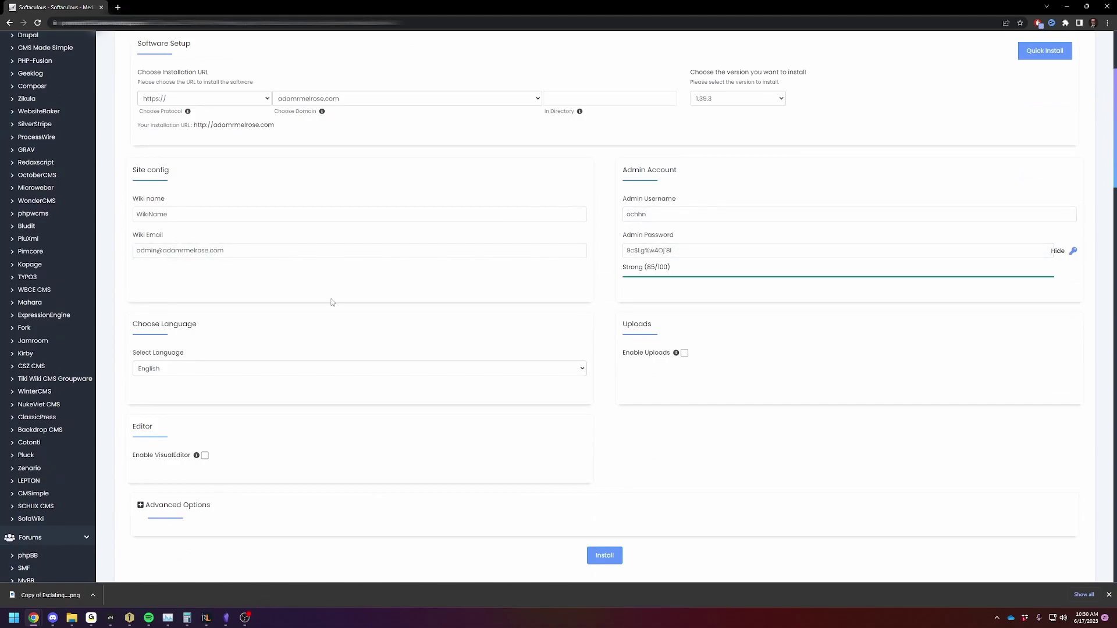
pyautogui.scroll(-3, 332, 303)
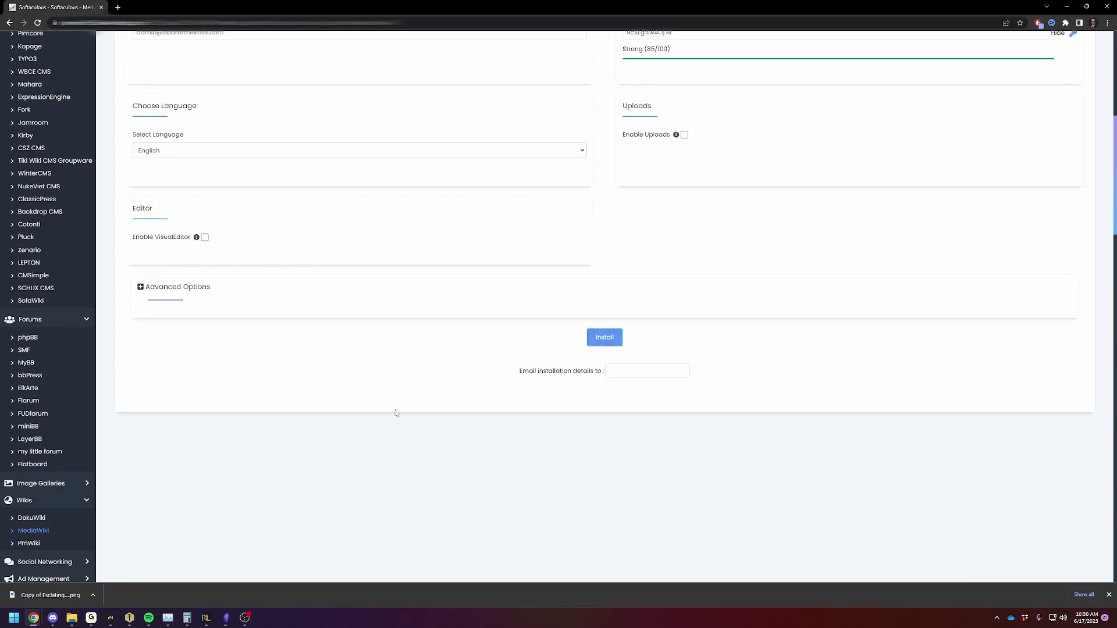
pyautogui.scroll(5, 467, 413)
pyautogui.scroll(3, 480, 419)
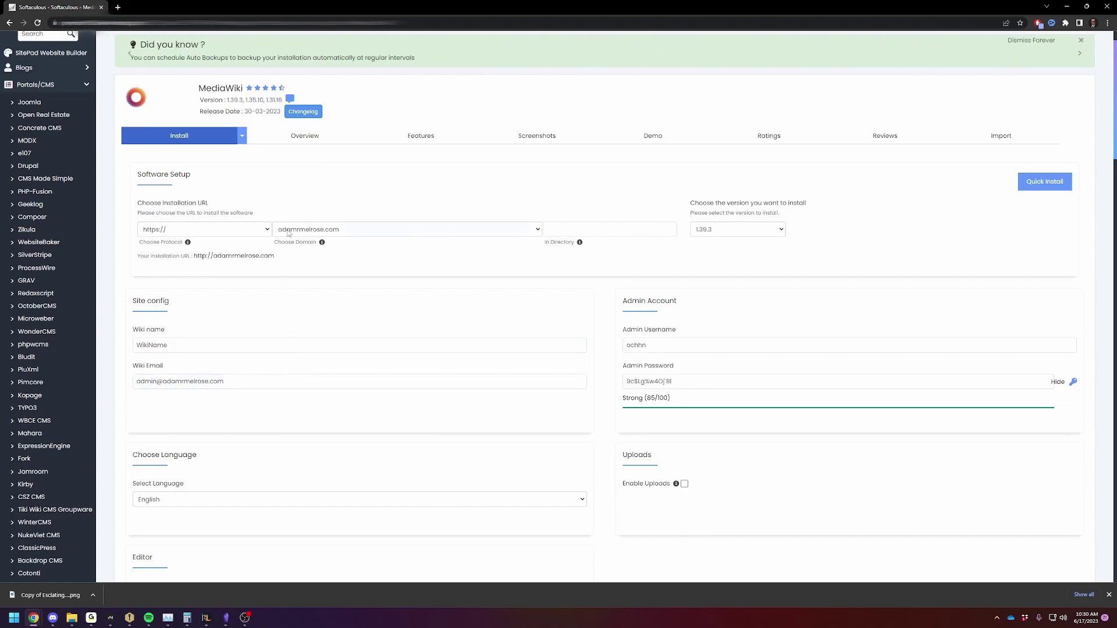
pyautogui.scroll(2, 306, 187)
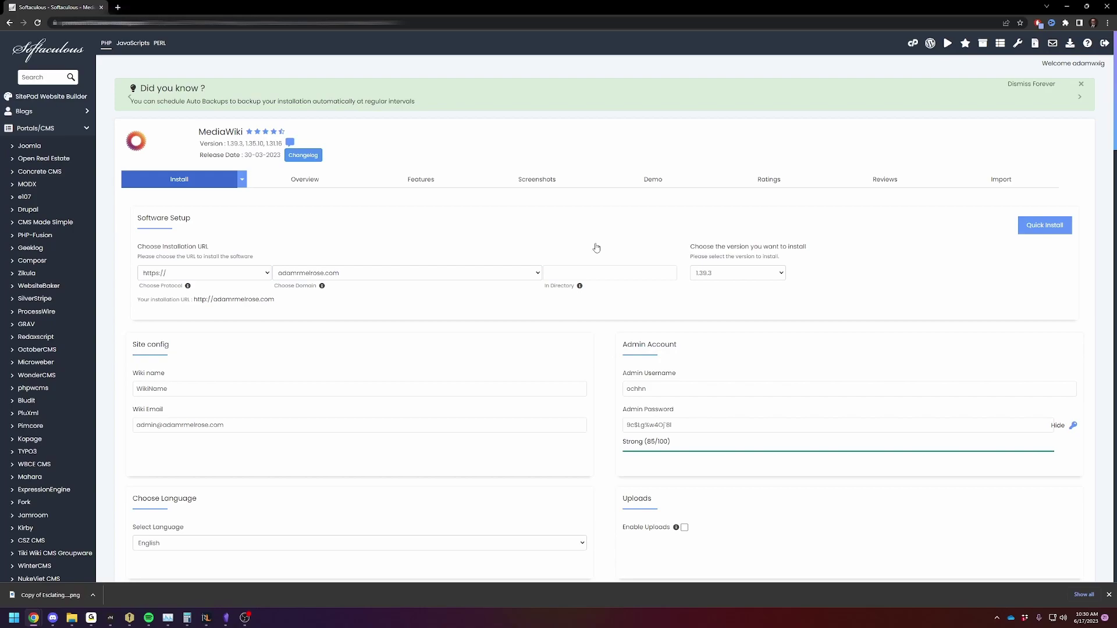